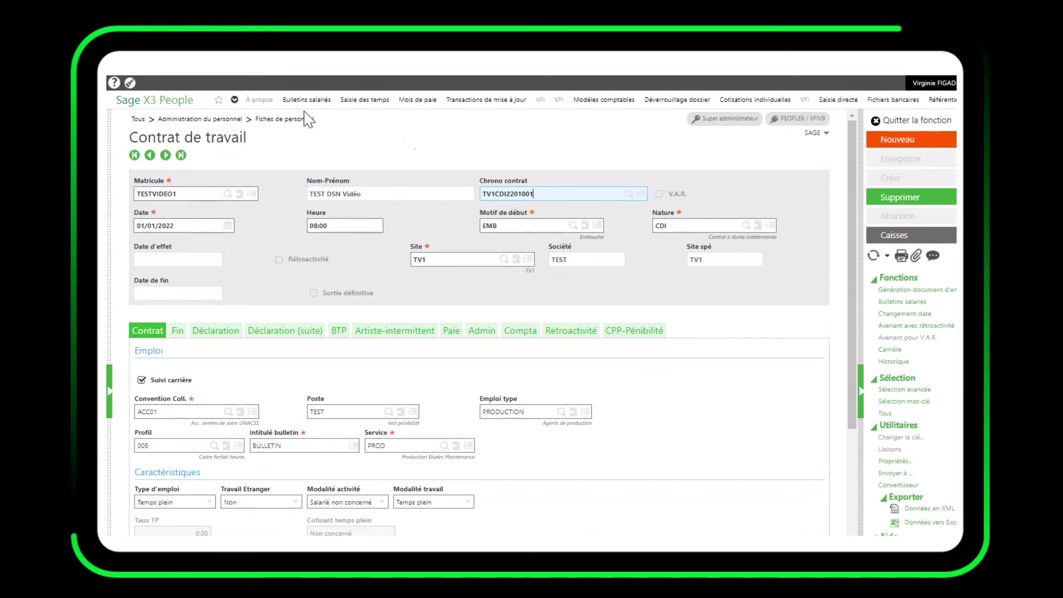
Step: Check the end date of the displayed work contract, and load employee TESTVIDEO2's contract to check its end date
{"action": "left_click", "coordinate": [534, 193]}
{"action": "left_click", "coordinate": [167, 291]}
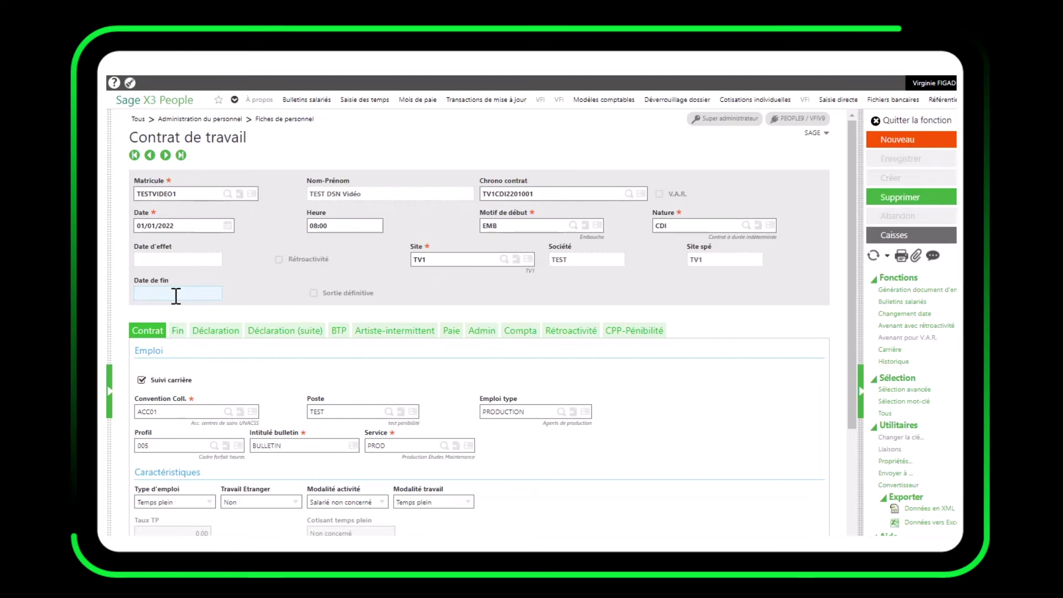
{"action": "left_click", "coordinate": [186, 196]}
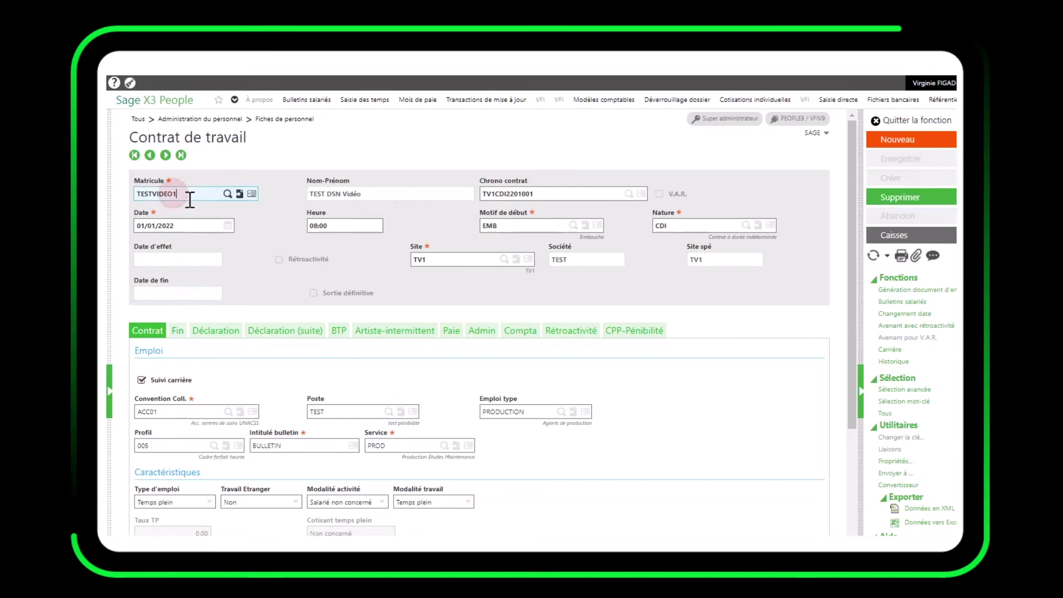
{"action": "key", "text": "BackSpace"}
{"action": "type", "text": "2"}
{"action": "key", "text": "Tab"}
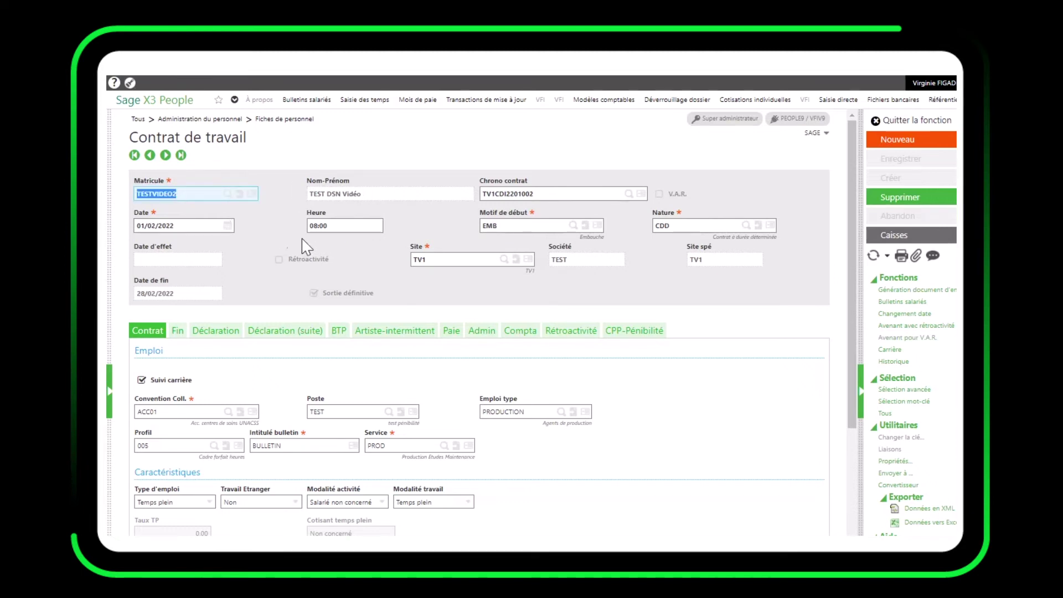
{"action": "left_click", "coordinate": [211, 195]}
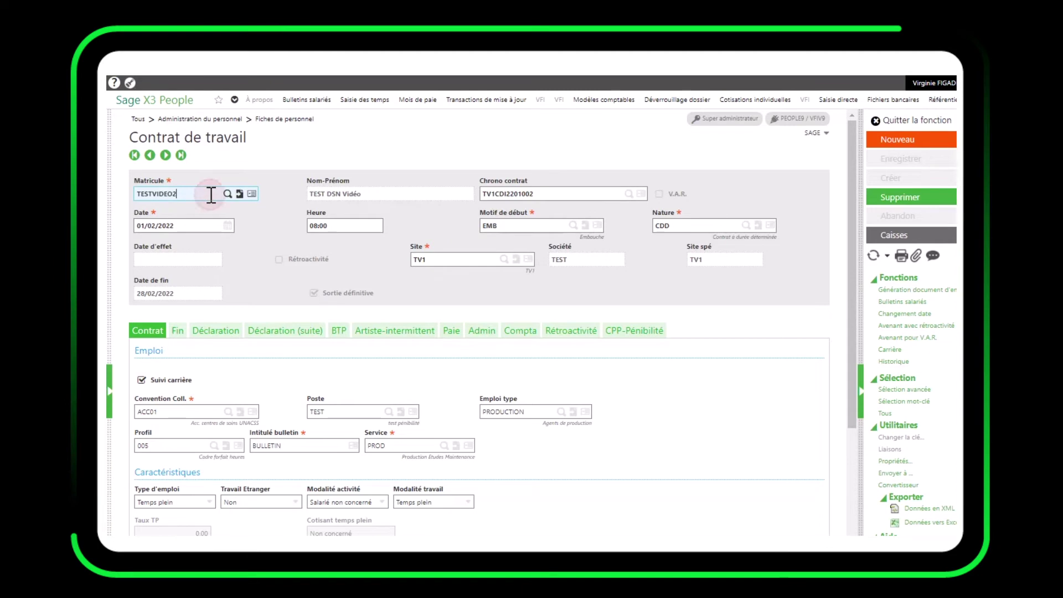
{"action": "left_click", "coordinate": [184, 293]}
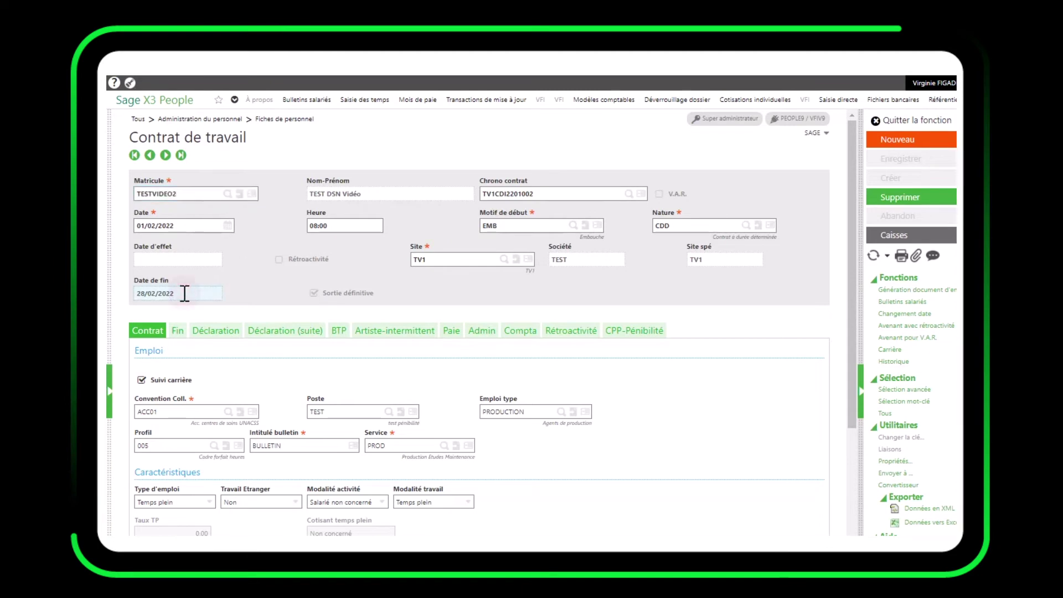
Step: Start a V.A.R. amendment for the TESTVIDEO2 contract with VAR as both the start reason and the end reason
{"action": "left_click", "coordinate": [908, 339]}
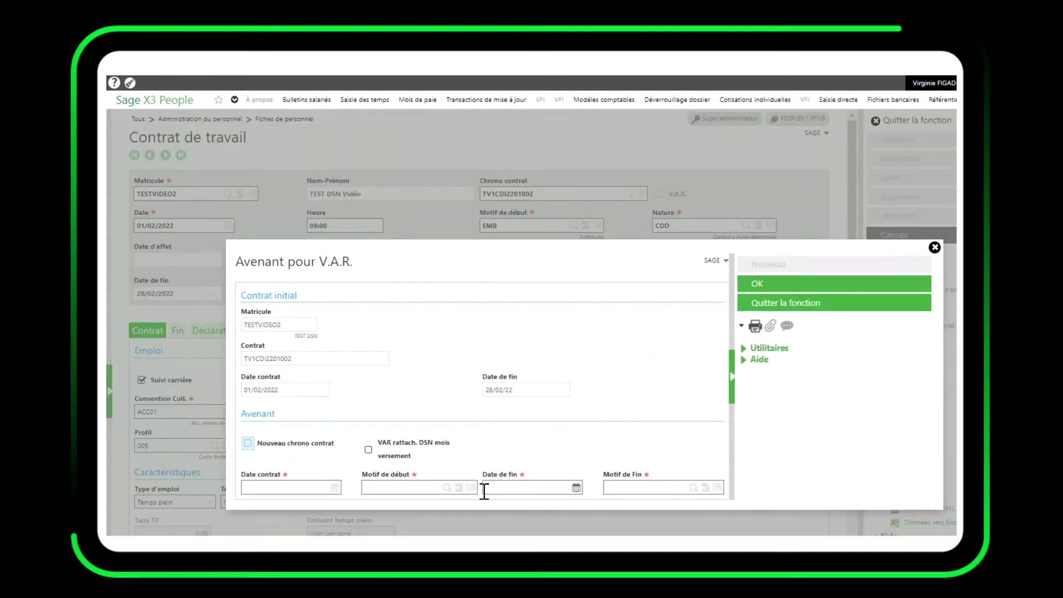
{"action": "left_click", "coordinate": [276, 488]}
{"action": "left_click", "coordinate": [419, 488]}
{"action": "type", "text": "VAR"}
{"action": "left_click", "coordinate": [512, 486]}
{"action": "left_click", "coordinate": [628, 486]}
{"action": "type", "text": "VAR"}
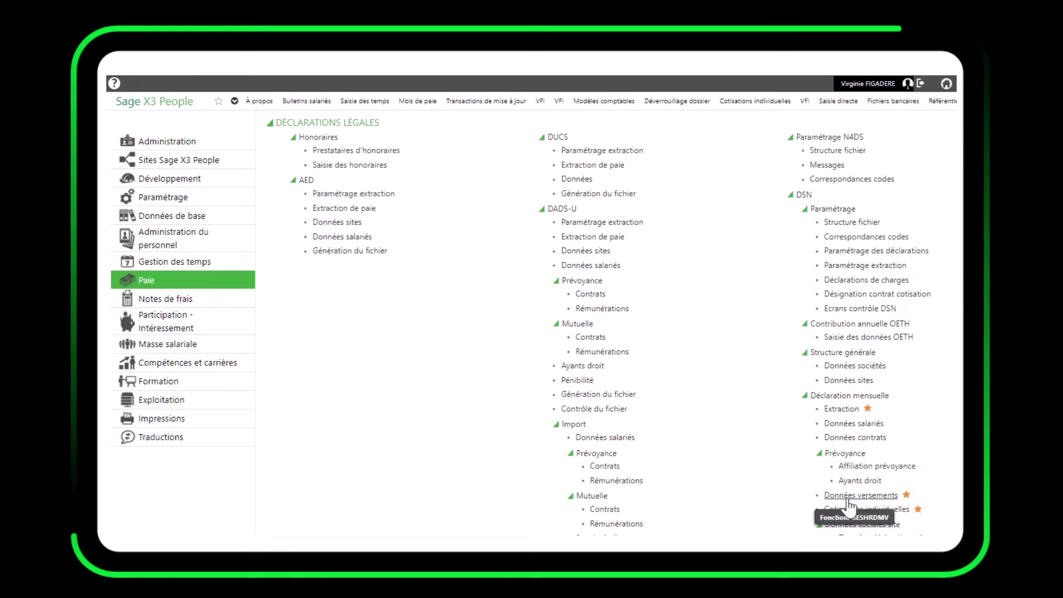
Step: Open the monthly DSN payment data and start adding a payment for employee TESTVIDEO1's contract
{"action": "left_click", "coordinate": [847, 498]}
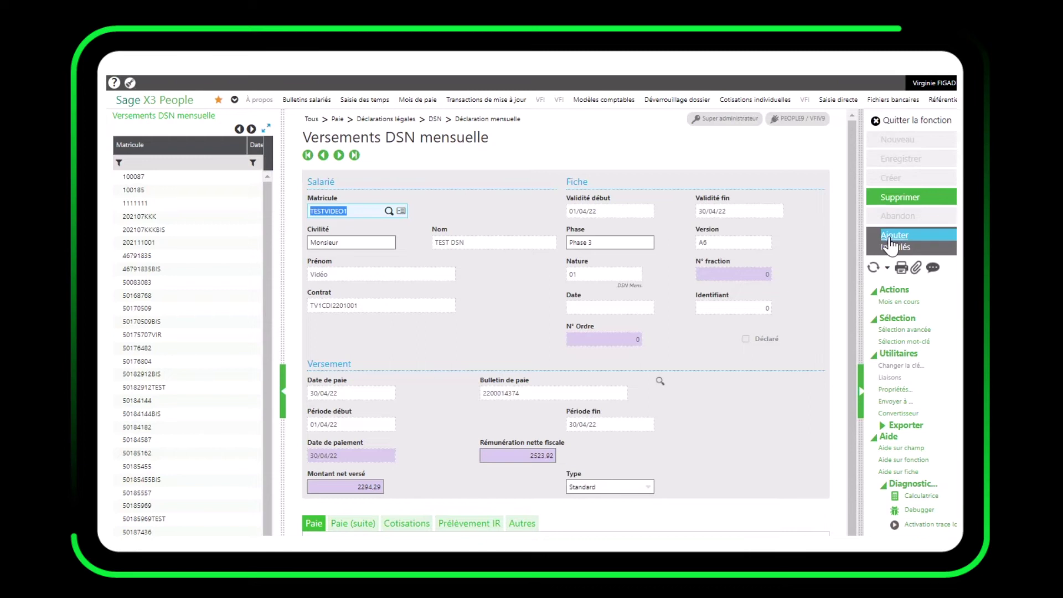
{"action": "left_click", "coordinate": [895, 237]}
{"action": "left_click", "coordinate": [305, 255]}
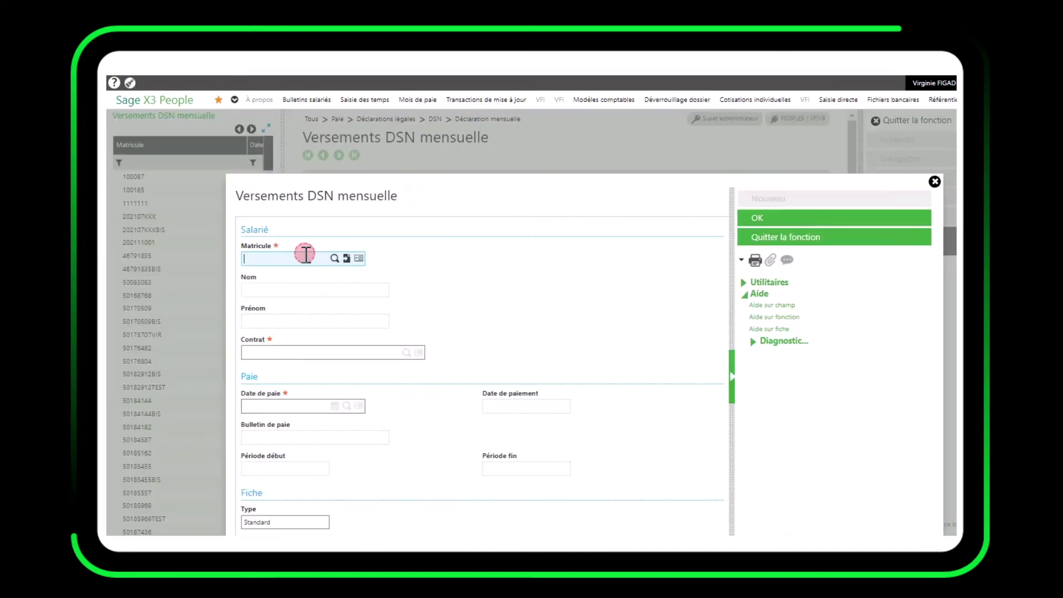
{"action": "type", "text": "TESTVIDEO1"}
{"action": "key", "text": "Tab"}
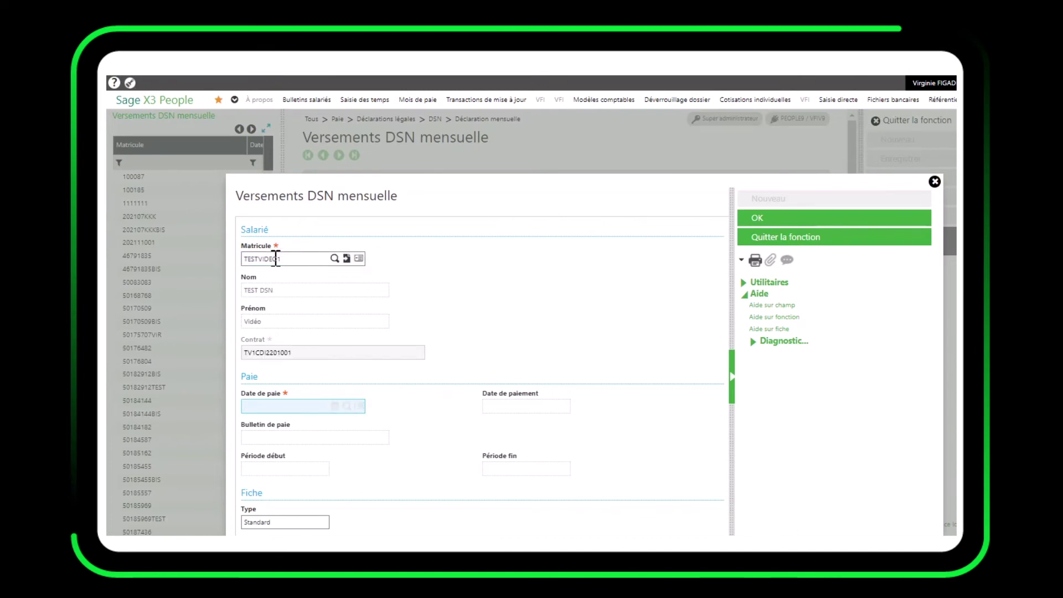
{"action": "left_click", "coordinate": [297, 346]}
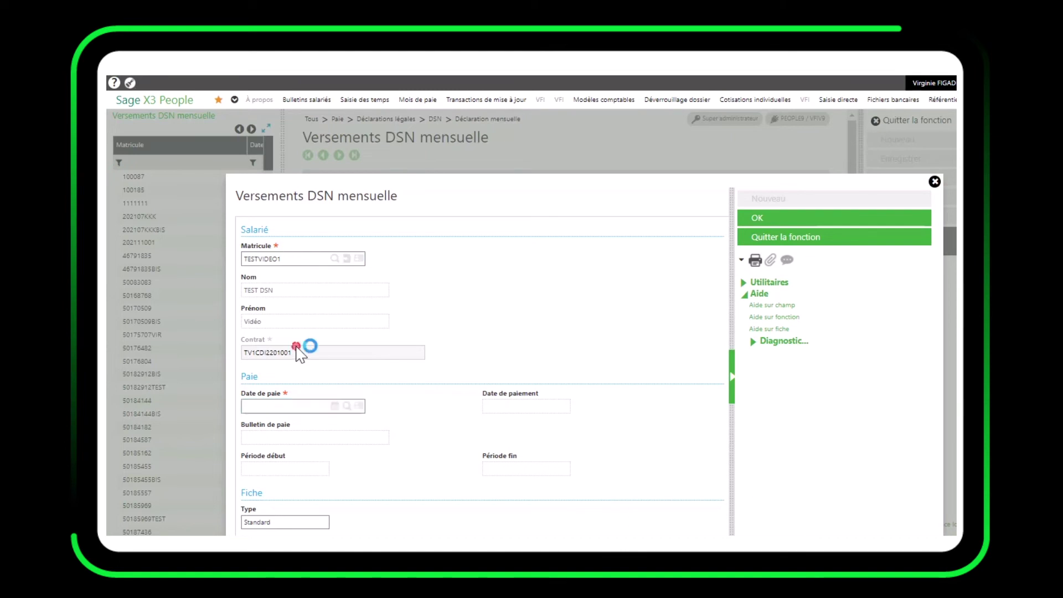
{"action": "left_click", "coordinate": [249, 355]}
Step: Set the payment's pay date to 28/02/22 and validate the entry
{"action": "left_click", "coordinate": [314, 406]}
{"action": "type", "text": "28022"}
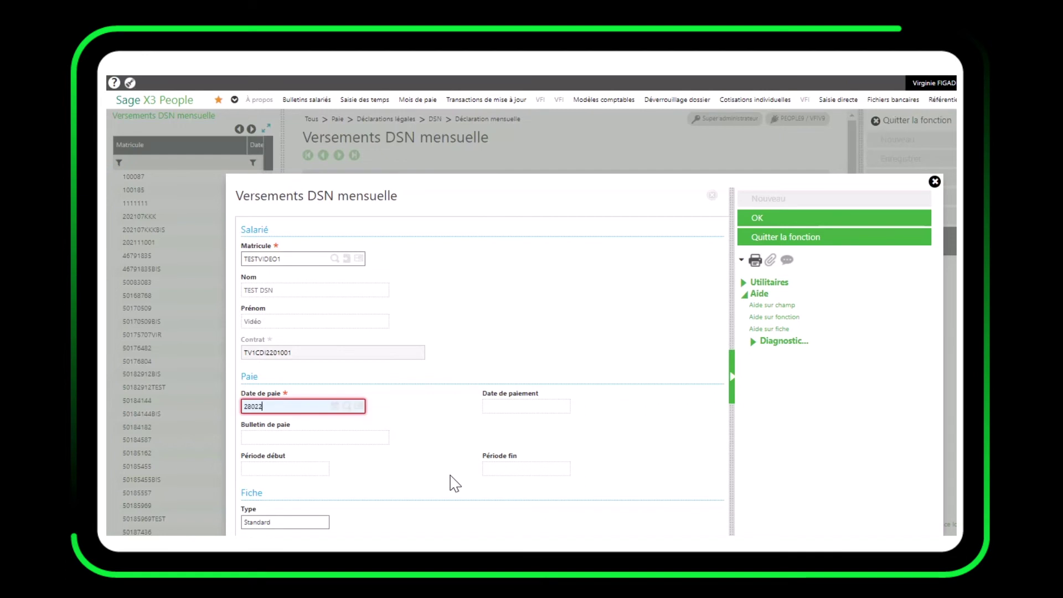
{"action": "key", "text": "Tab"}
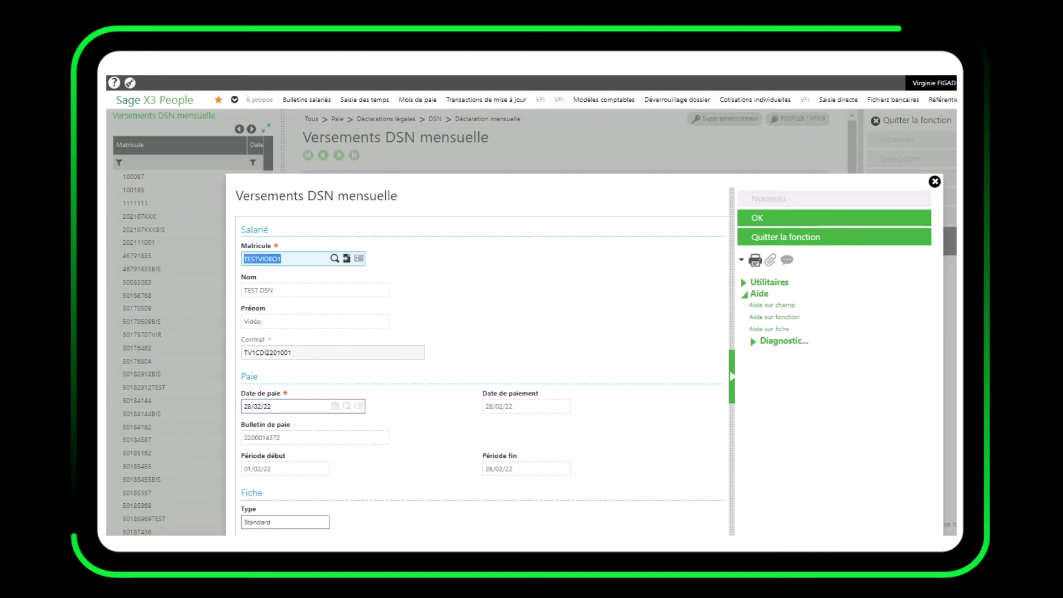
{"action": "left_click", "coordinate": [758, 219]}
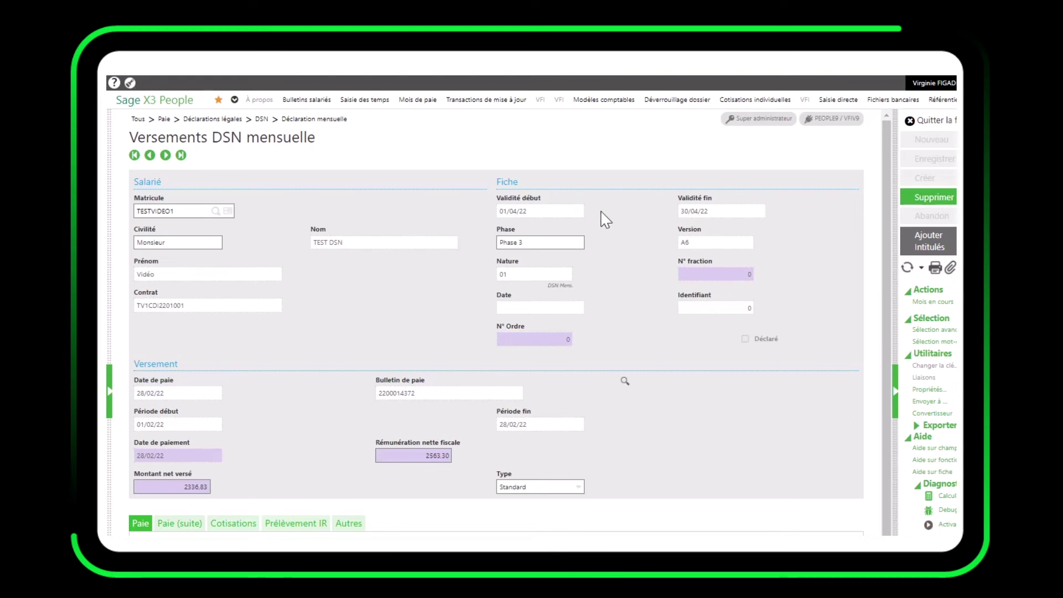
Step: Examine the added payment's validity dates, pay date, period start and end, and payment date
{"action": "left_click", "coordinate": [548, 211]}
{"action": "left_click", "coordinate": [712, 209]}
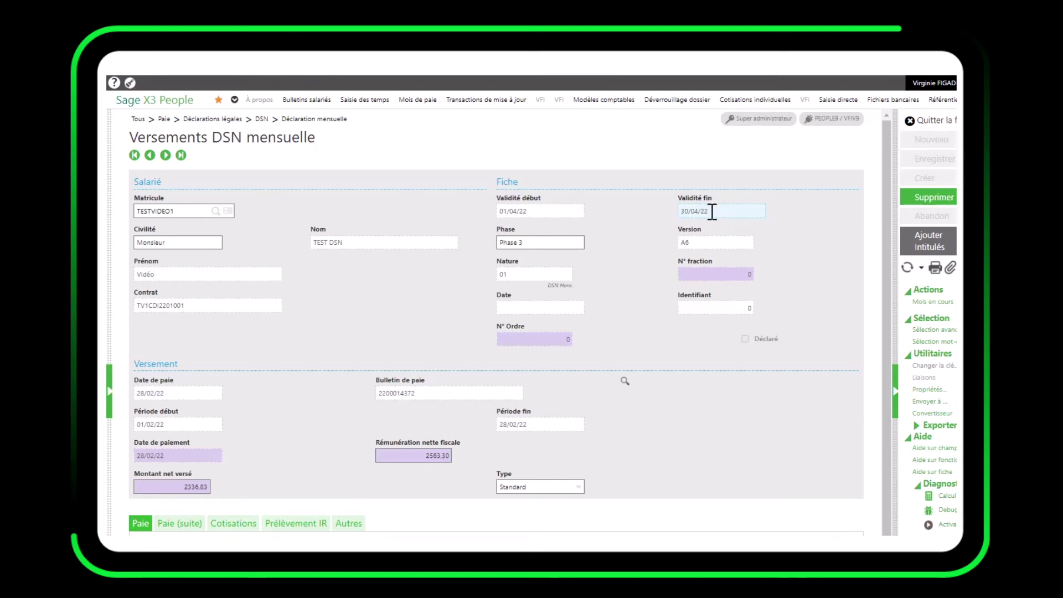
{"action": "left_click", "coordinate": [187, 393]}
{"action": "left_click", "coordinate": [194, 427]}
{"action": "left_click", "coordinate": [525, 423]}
{"action": "left_click", "coordinate": [178, 455]}
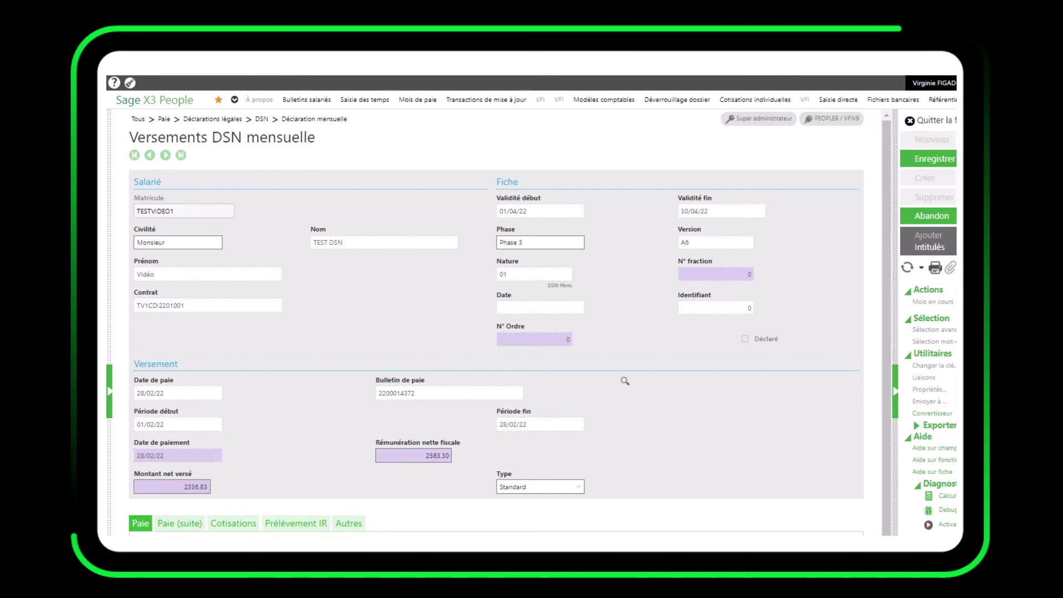
Step: Open the contributions and examine the validity dates of the record and the attachment dates of its first line
{"action": "left_click", "coordinate": [233, 525]}
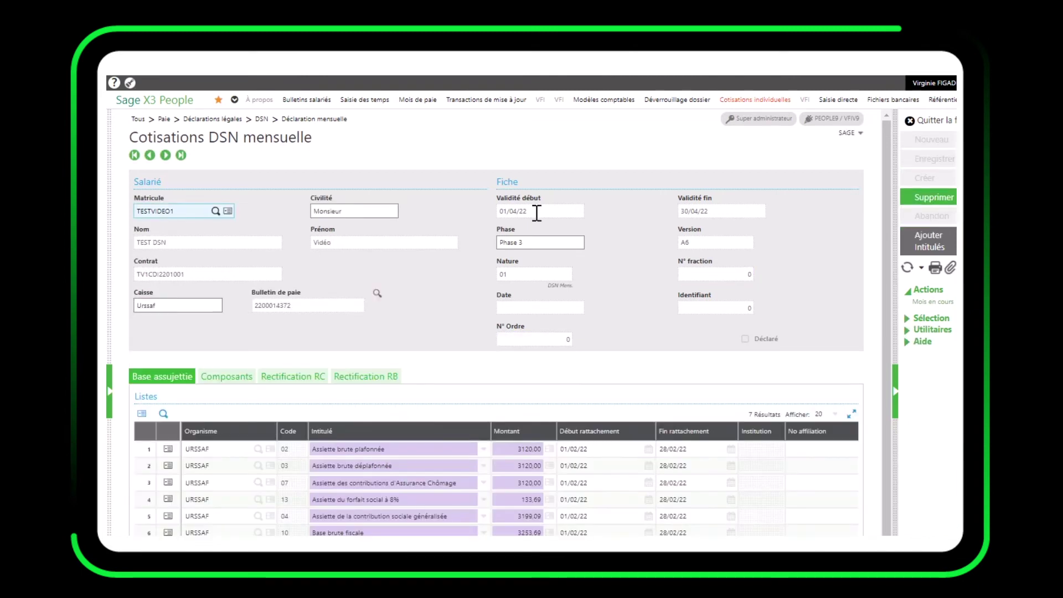
{"action": "left_click", "coordinate": [532, 211]}
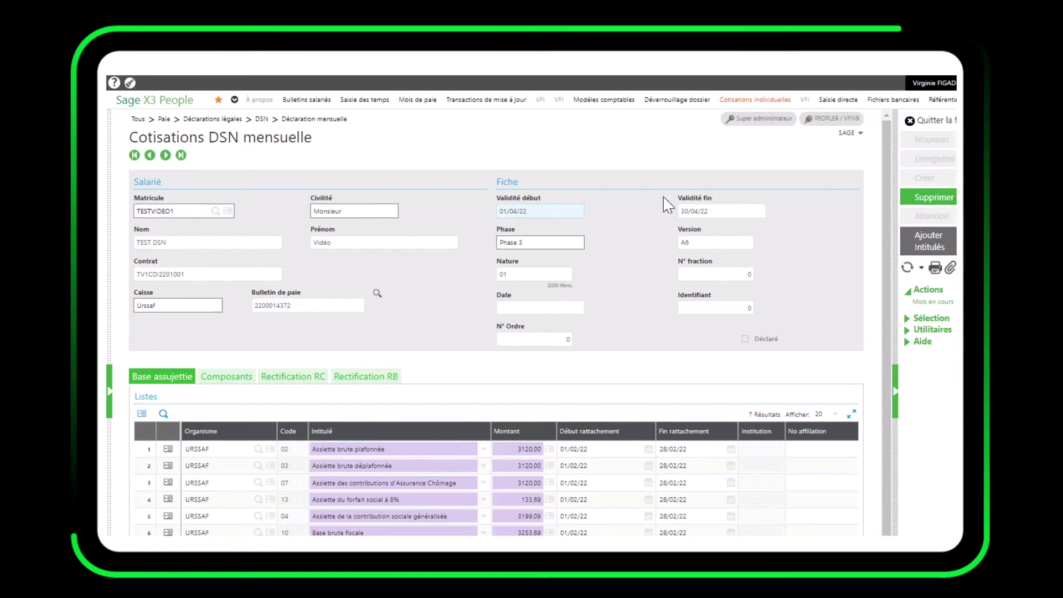
{"action": "left_click", "coordinate": [718, 211]}
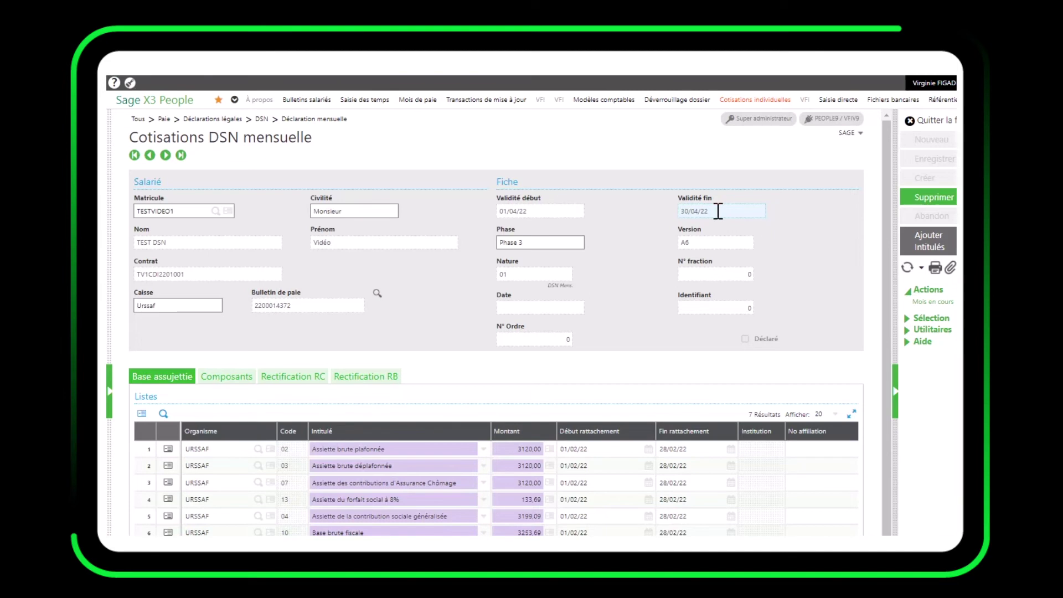
{"action": "left_click", "coordinate": [595, 449]}
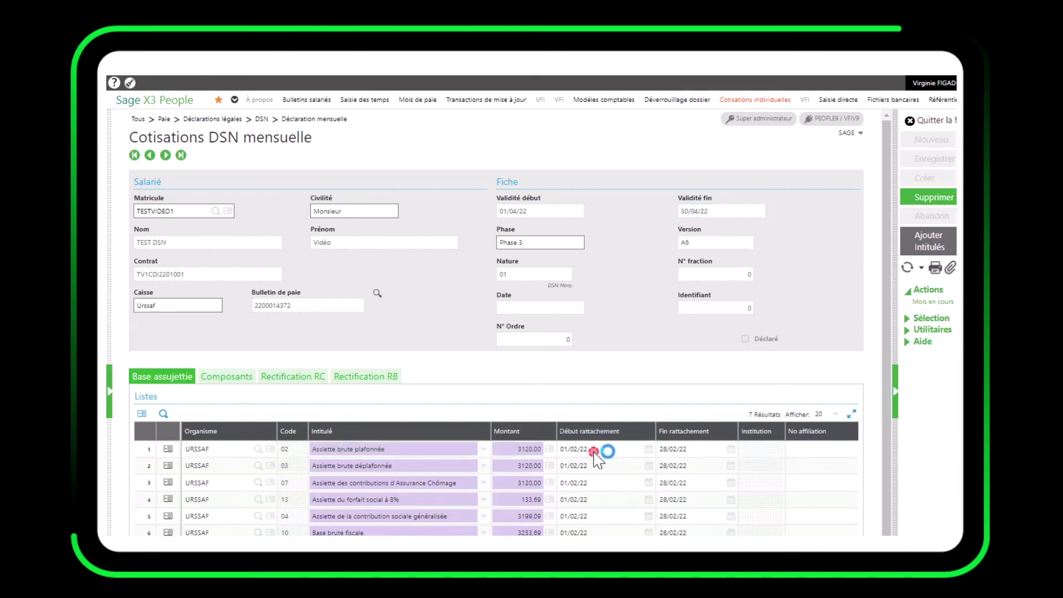
{"action": "left_click", "coordinate": [689, 449]}
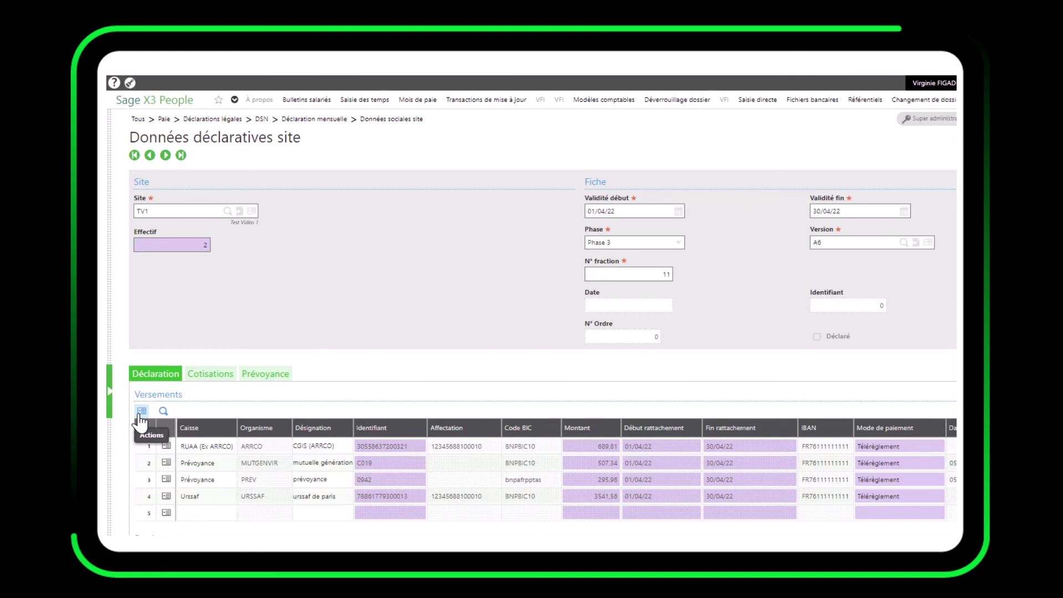
Step: Examine the site's declarative data for its validity dates and the attachment start and end dates of the first two payments
{"action": "left_click", "coordinate": [634, 211]}
{"action": "left_click", "coordinate": [841, 211]}
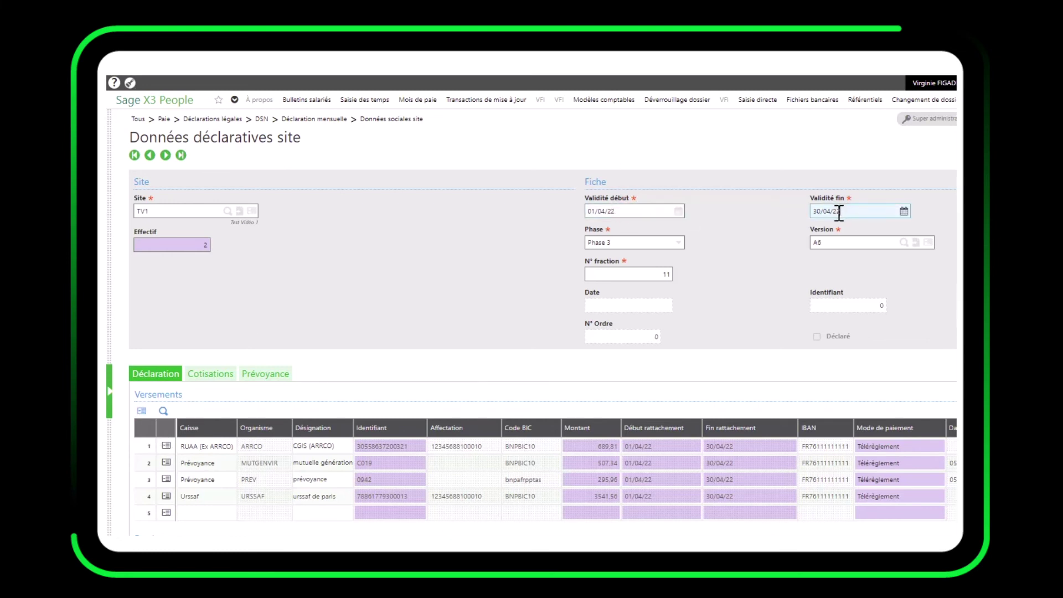
{"action": "left_click", "coordinate": [639, 446]}
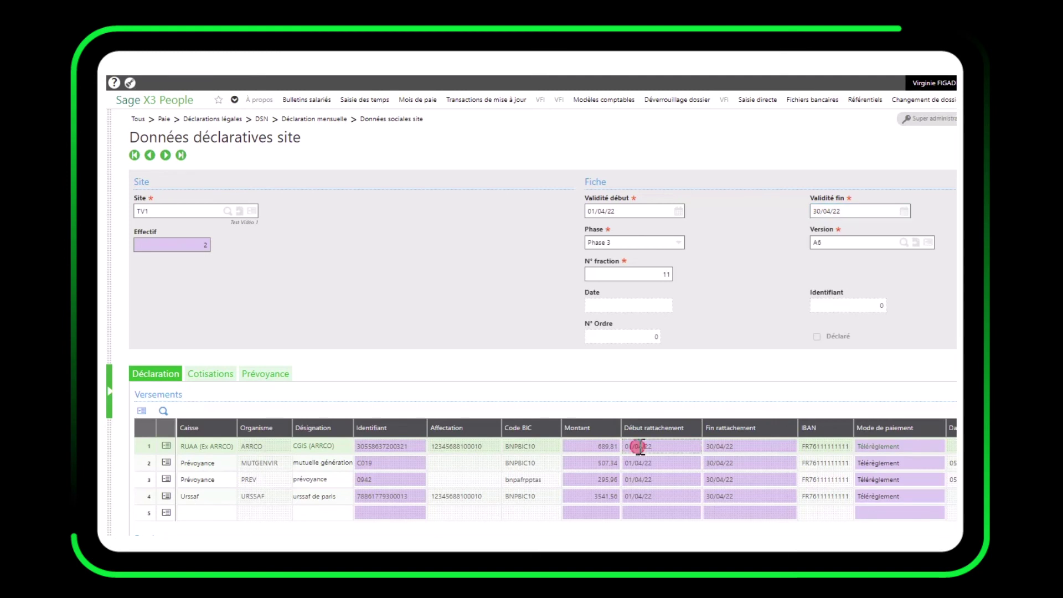
{"action": "left_click", "coordinate": [678, 463]}
{"action": "left_click", "coordinate": [730, 465]}
{"action": "left_click", "coordinate": [301, 334]}
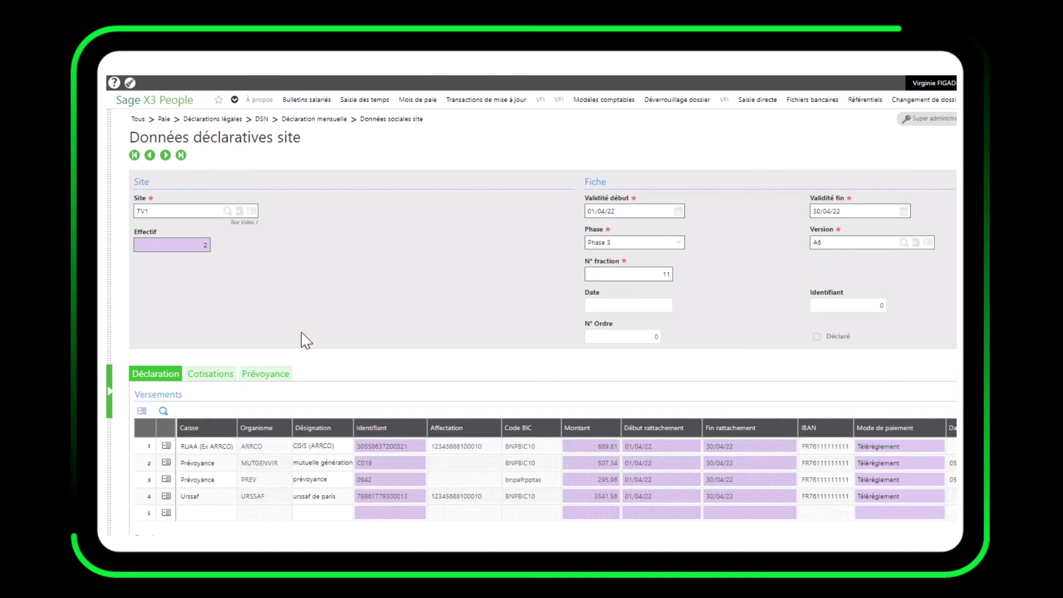